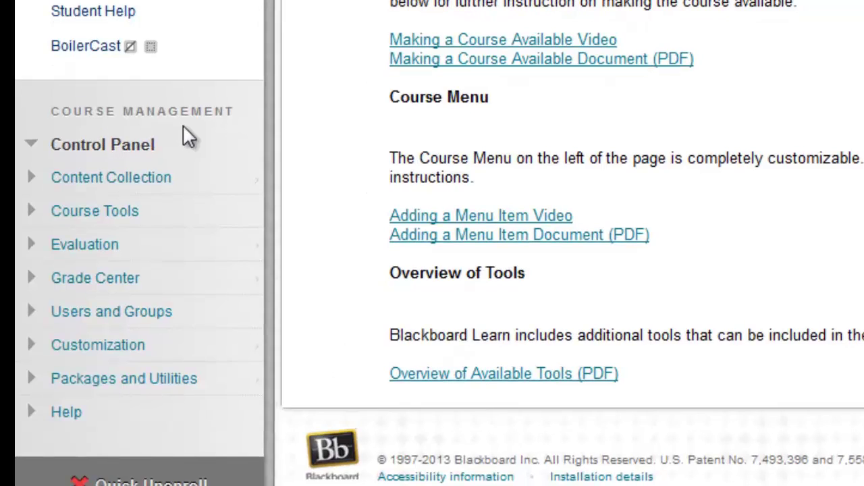
Tick Respondus LockDown Browser as Available in Tool Availability and submit the change.
left_click(101, 356)
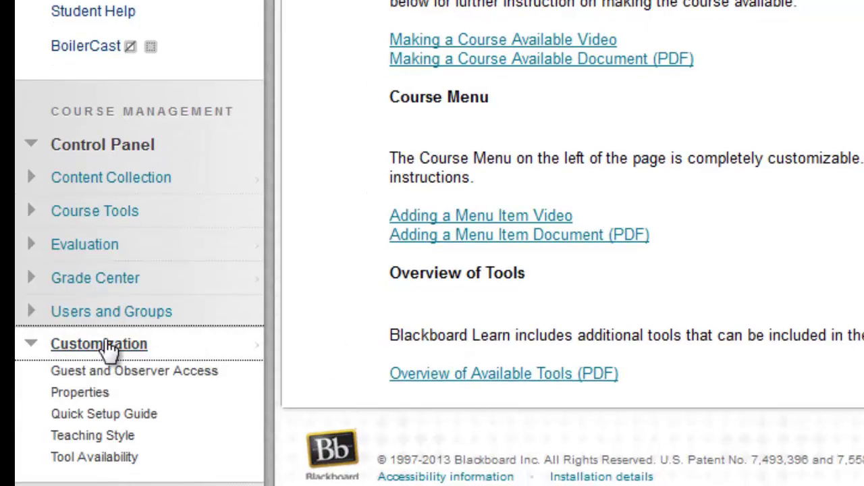
left_click(112, 465)
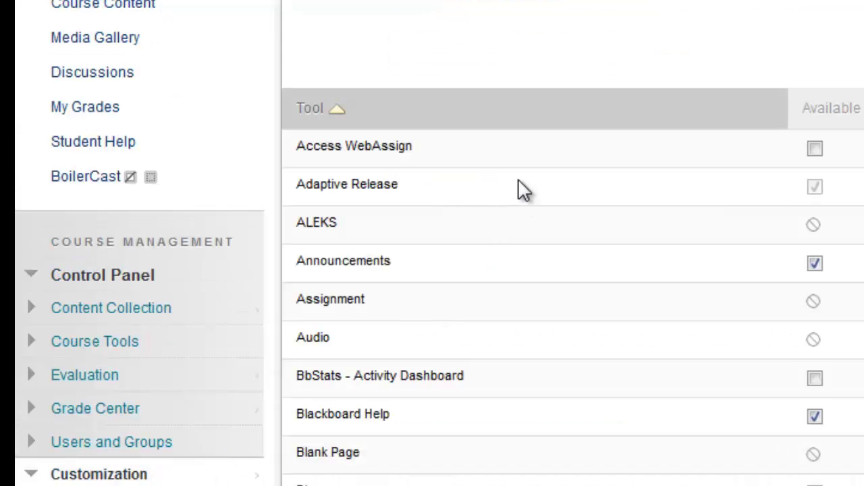
scroll(520, 189, "down", 1)
scroll(520, 203, "down", 20)
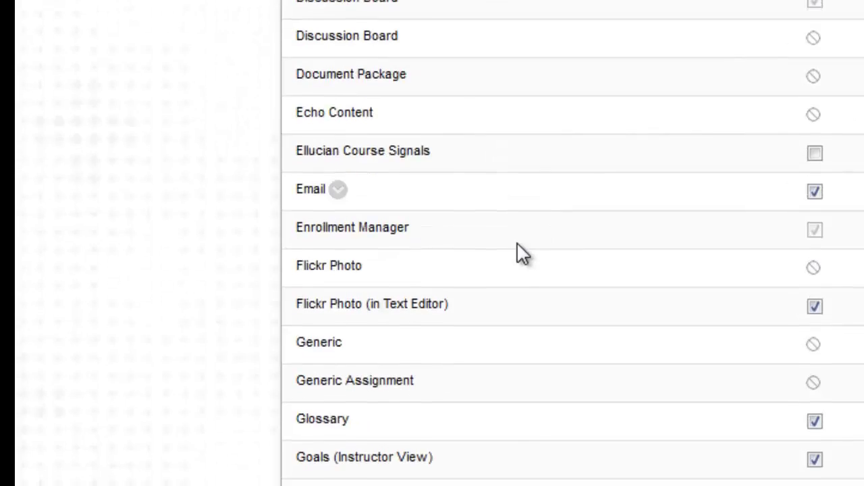
scroll(517, 247, "down", 20)
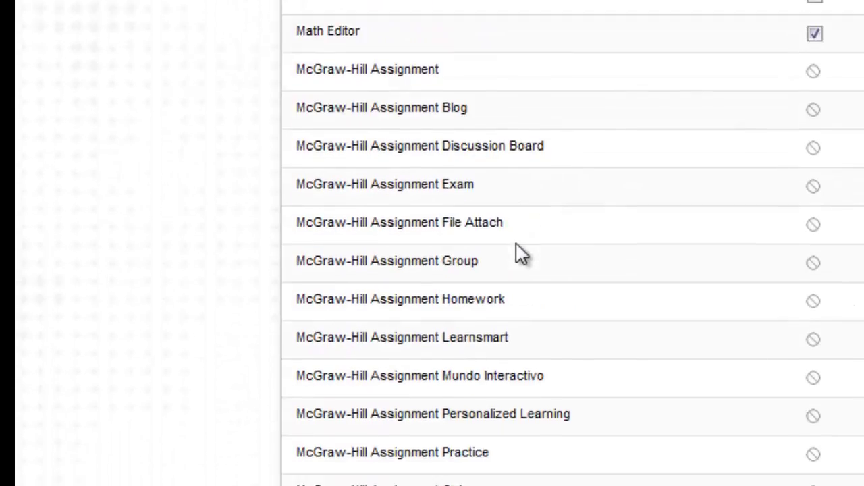
scroll(501, 294, "down", 15)
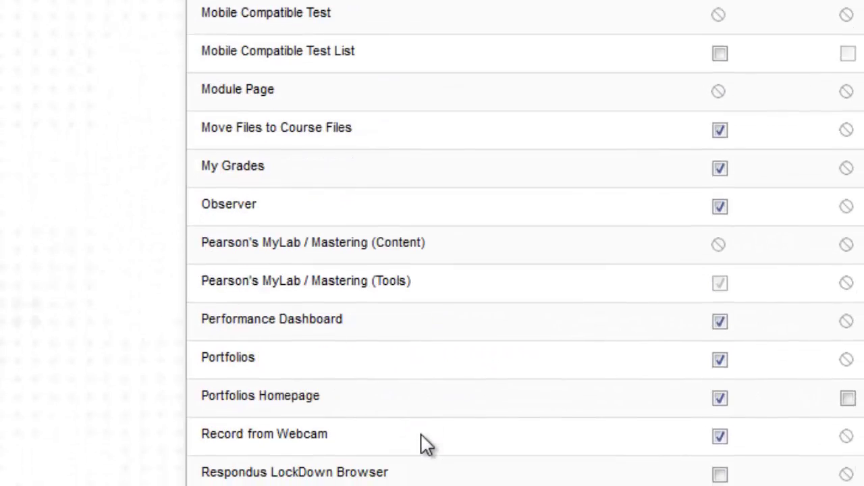
scroll(425, 443, "down", 3)
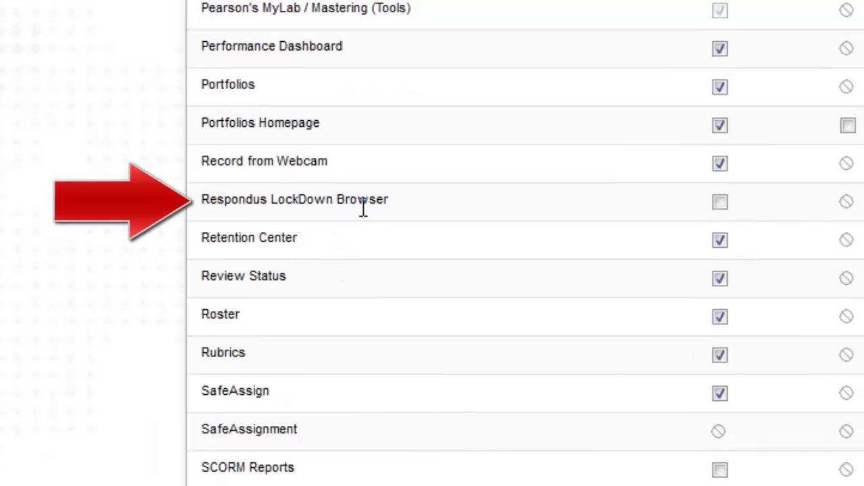
left_click(719, 201)
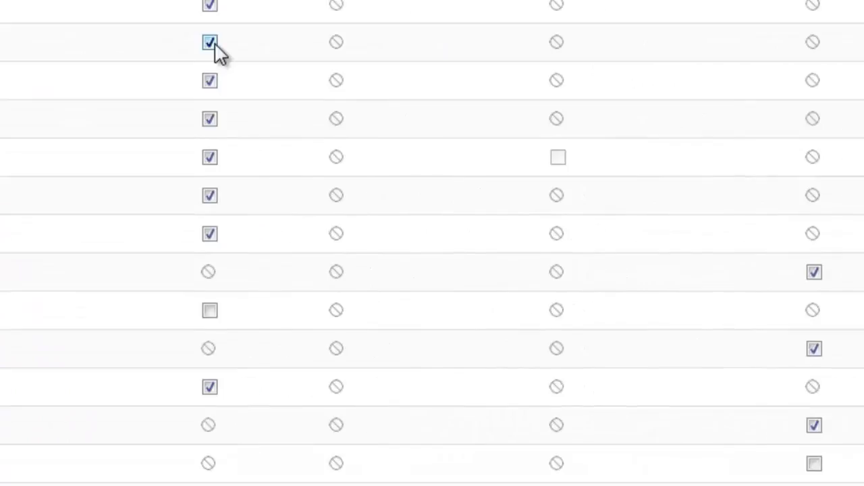
scroll(432, 237, "down", 8)
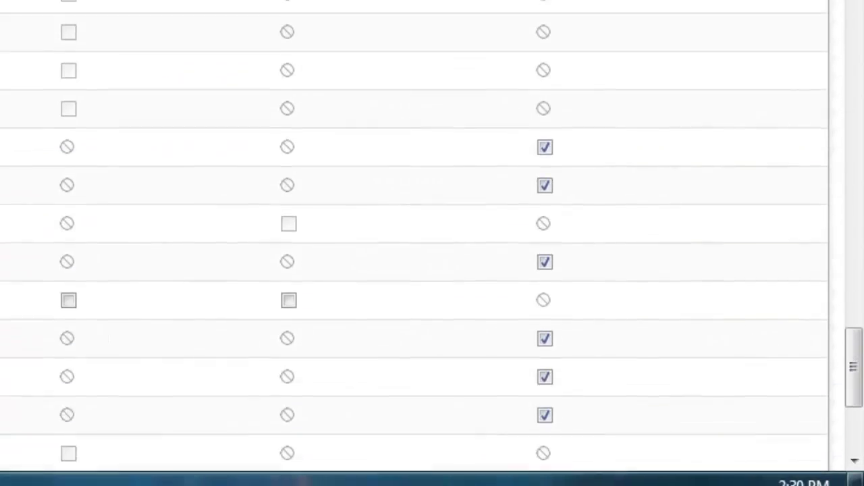
scroll(745, 218, "down", 5)
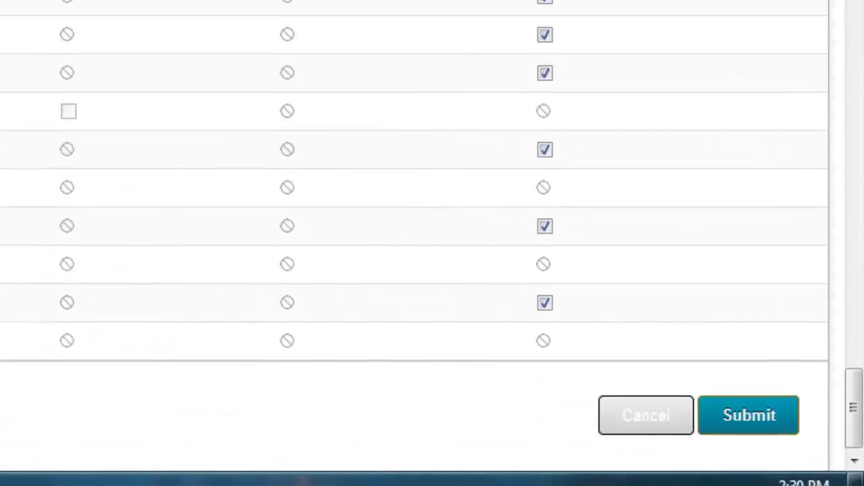
left_click(749, 405)
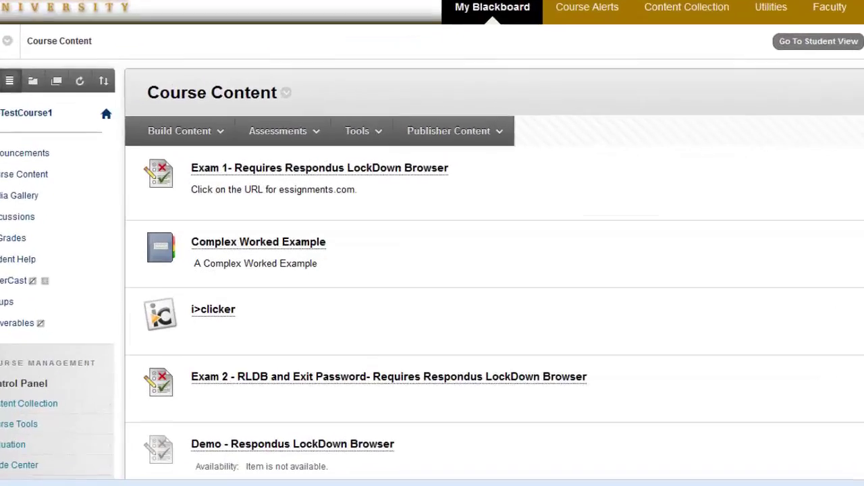
Expand the Control Panel's Course Tools list to reveal the Respondus LockDown Browser link.
scroll(502, 391, "down", 2)
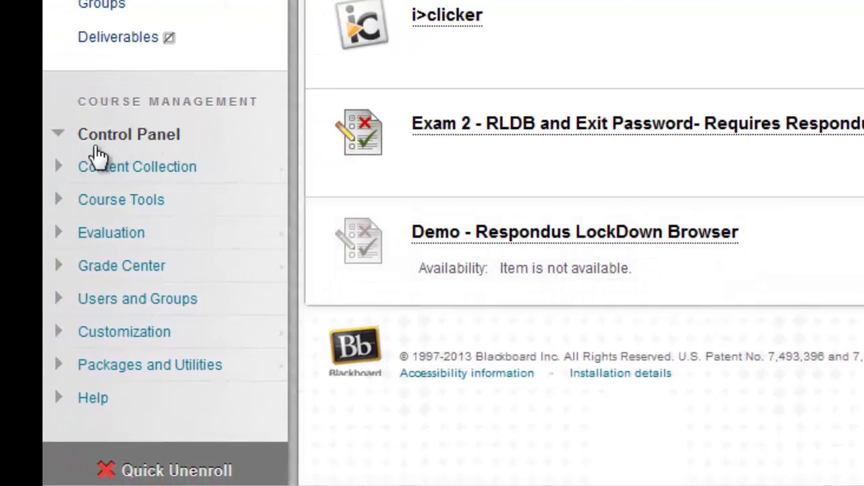
left_click(107, 202)
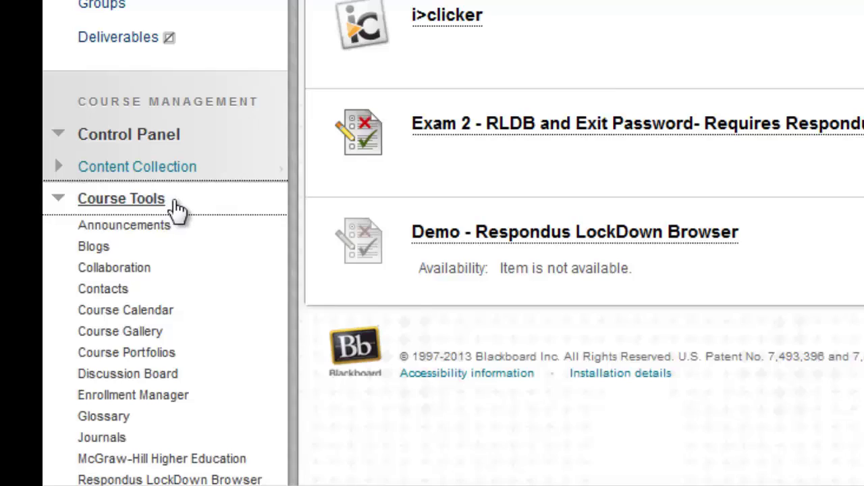
scroll(178, 207, "down", 4)
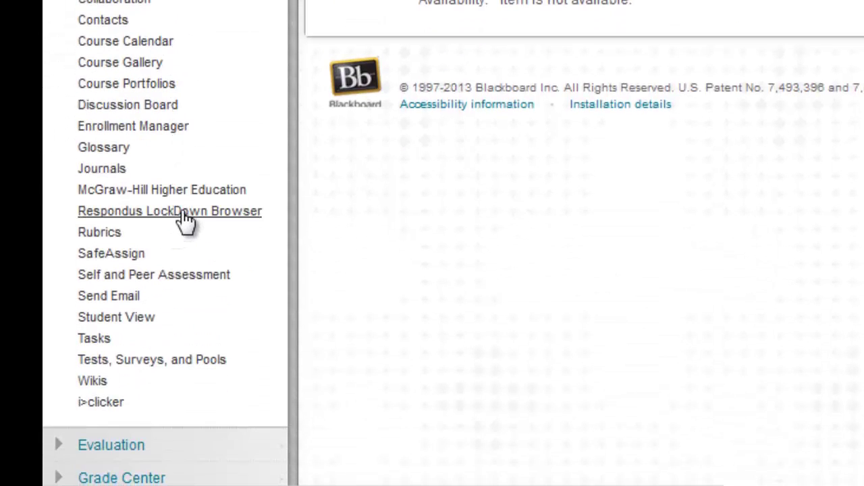
On the LockDown Browser dashboard, set the Demo exam to Required and save.
left_click(195, 227)
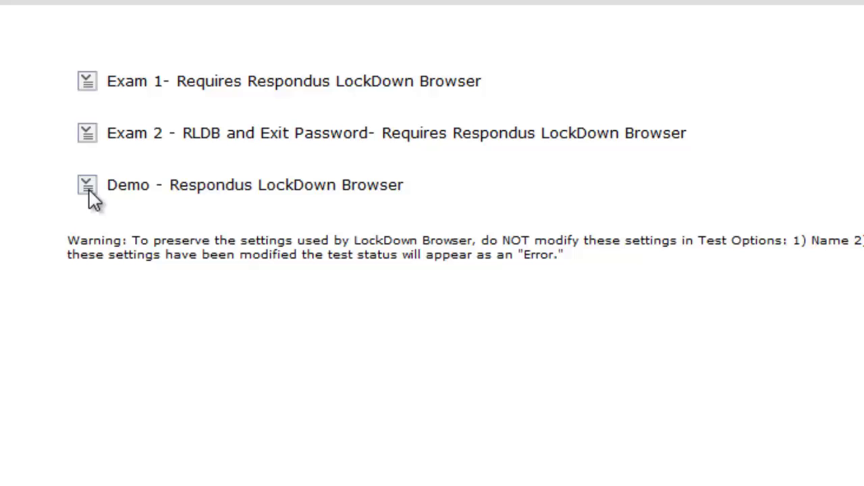
left_click(88, 191)
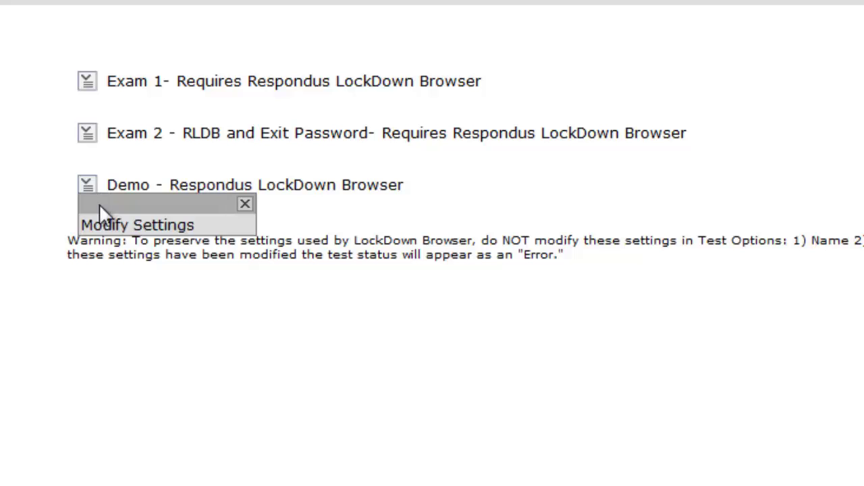
left_click(126, 232)
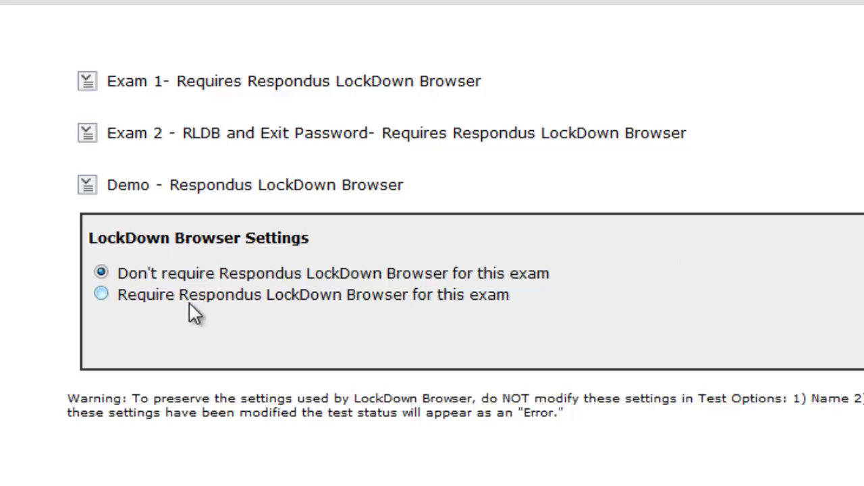
left_click(102, 294)
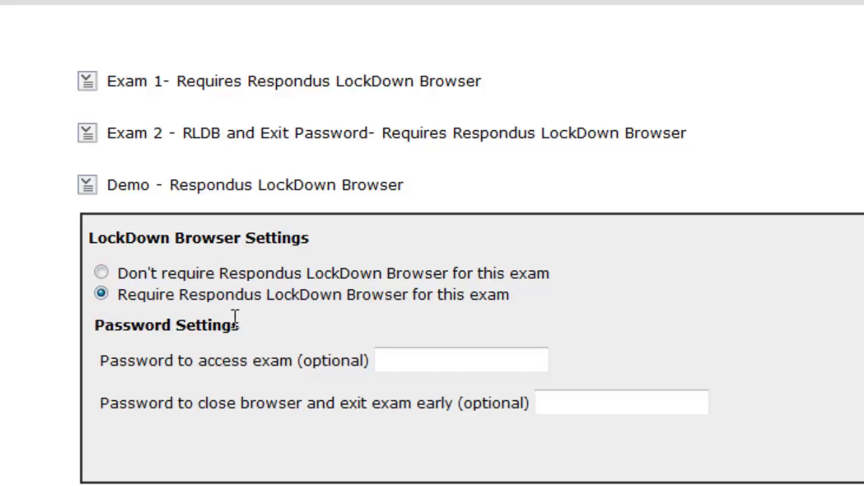
scroll(238, 317, "down", 4)
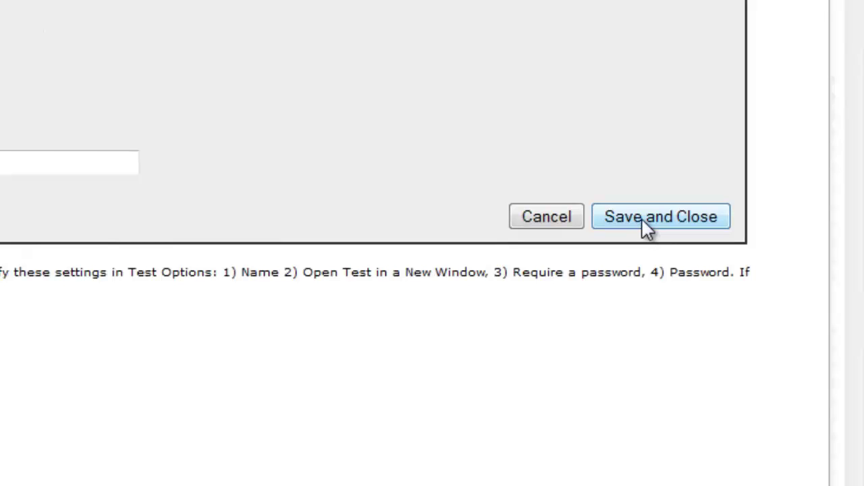
left_click(641, 218)
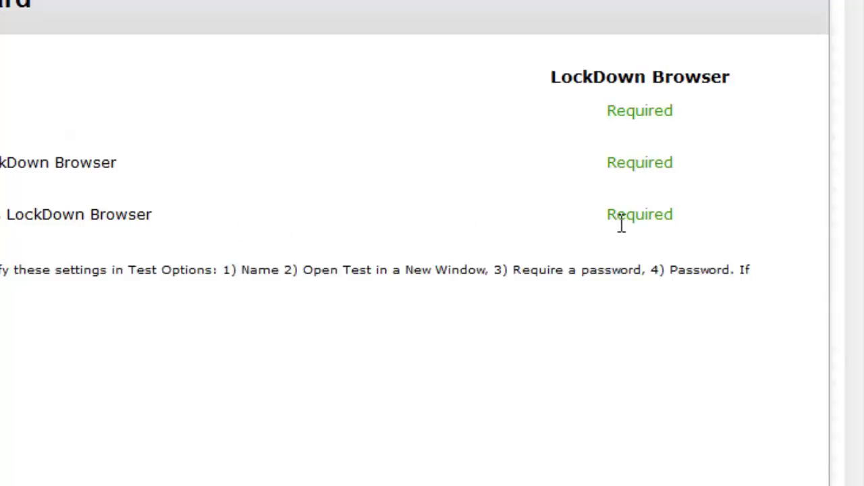
double_click(640, 217)
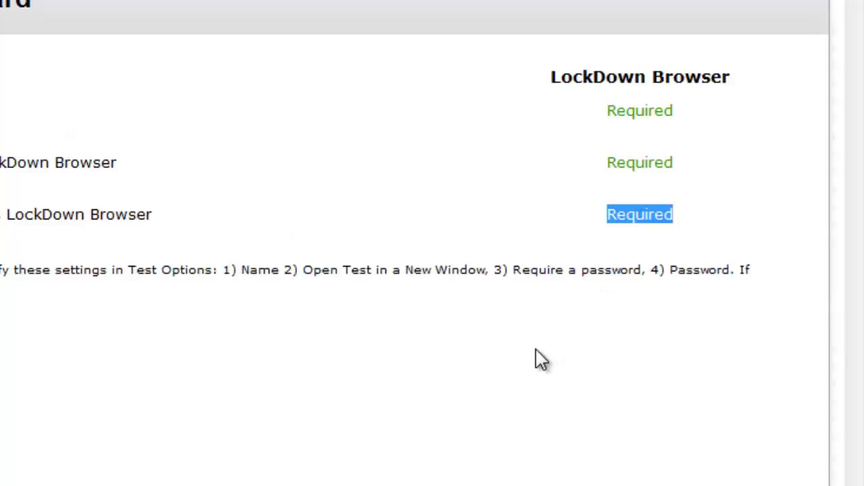
left_click(539, 359)
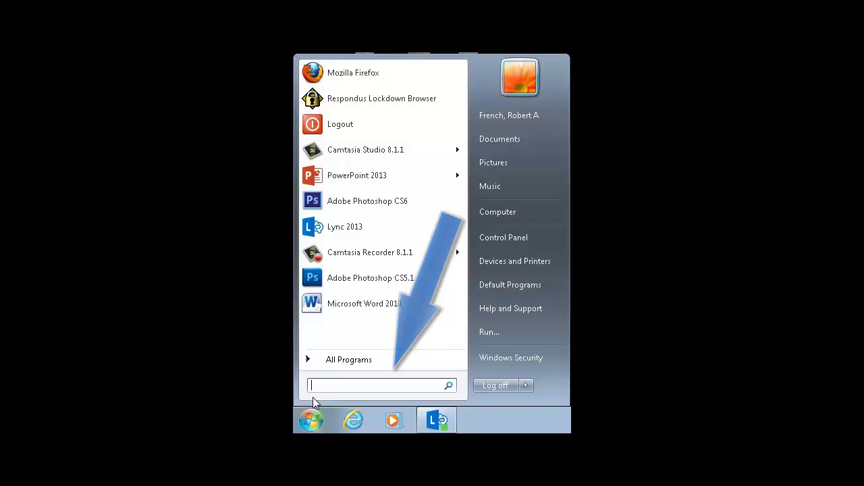
Search the Start menu for 'lockdown' to find Respondus LockDown Browser.
type("lockdown")
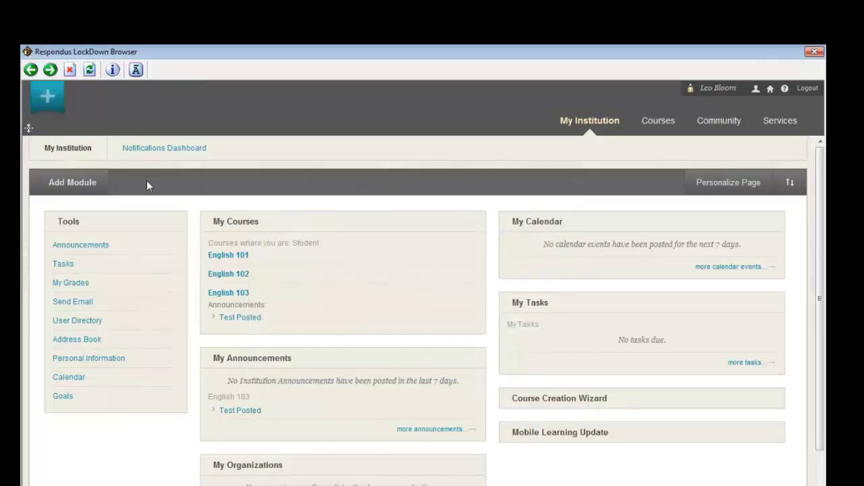
Open the Week 4 Quiz from the English 103 course's Content area.
left_click(221, 294)
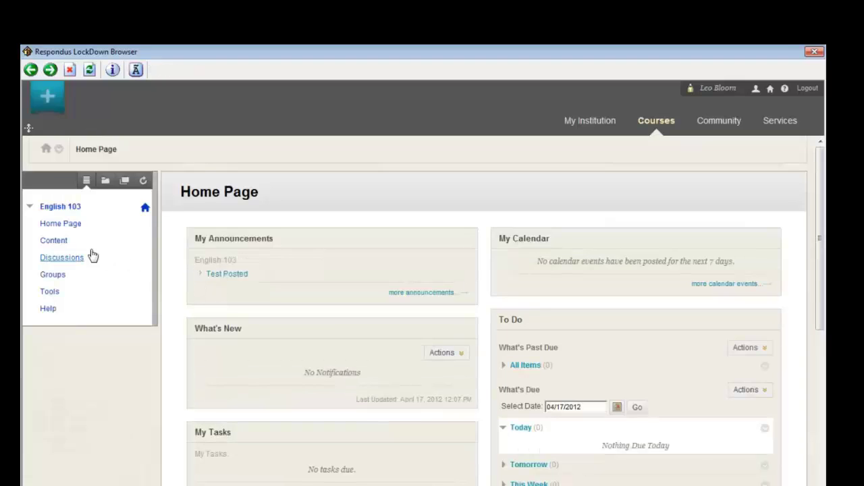
left_click(64, 247)
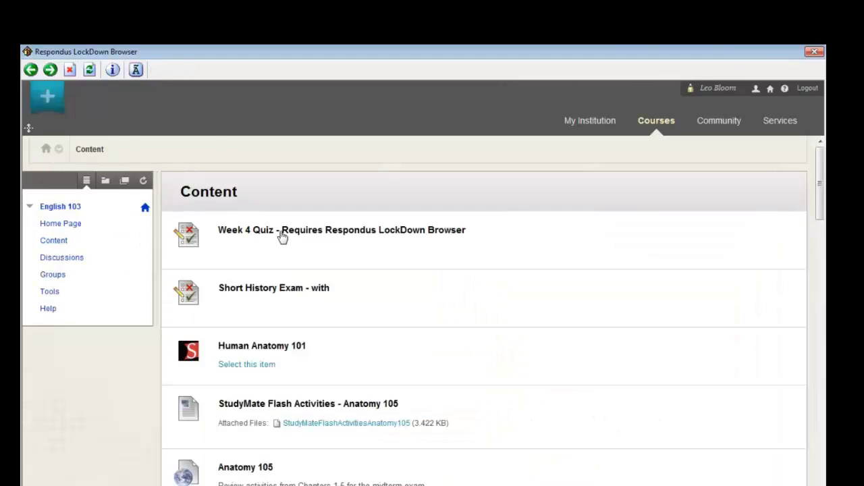
left_click(282, 232)
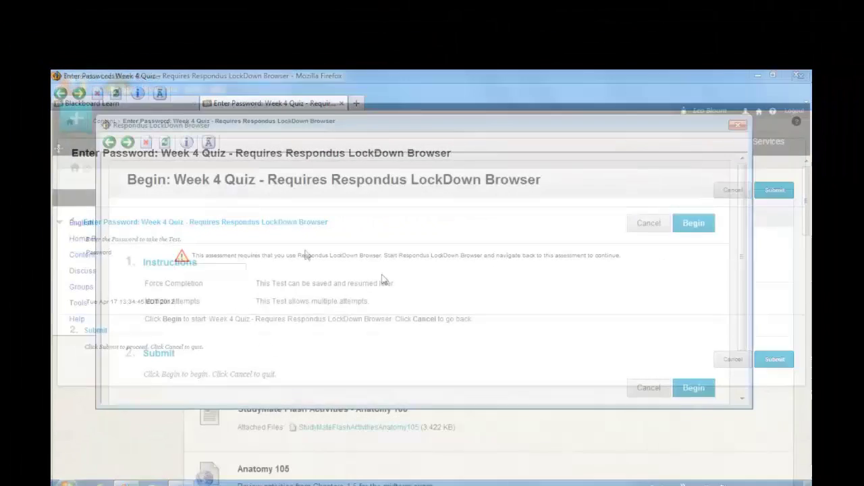
Begin the Week 4 Quiz and acknowledge the locked browser warning.
left_click(693, 224)
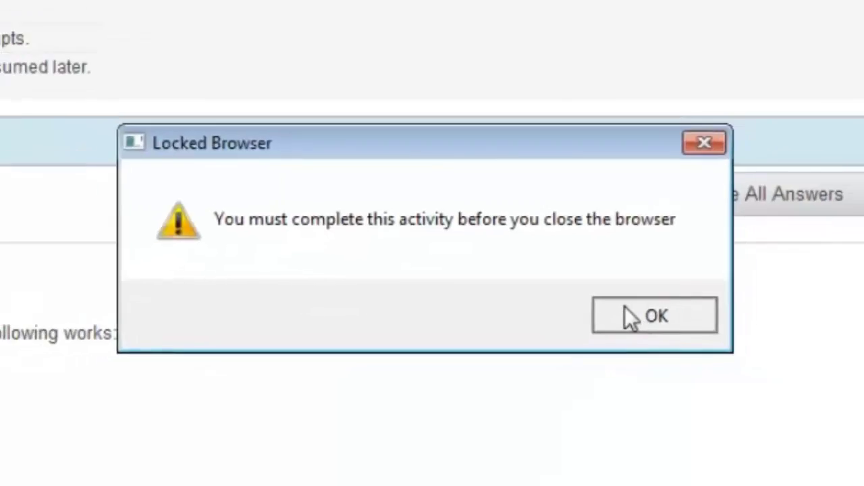
left_click(625, 309)
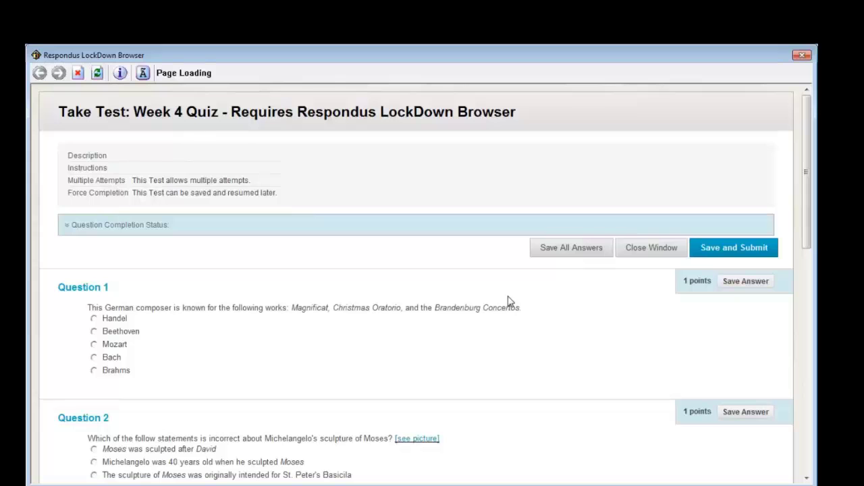
left_click_drag(808, 193, 800, 303)
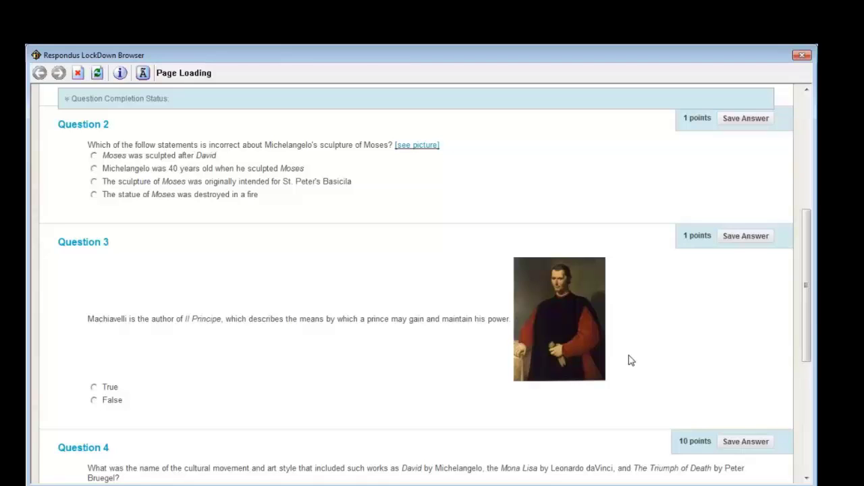
left_click(413, 146)
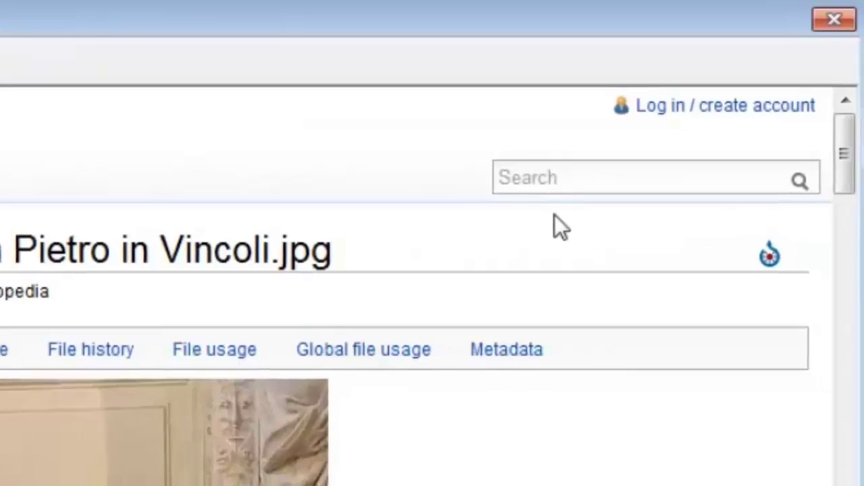
left_click(556, 179)
type("moses")
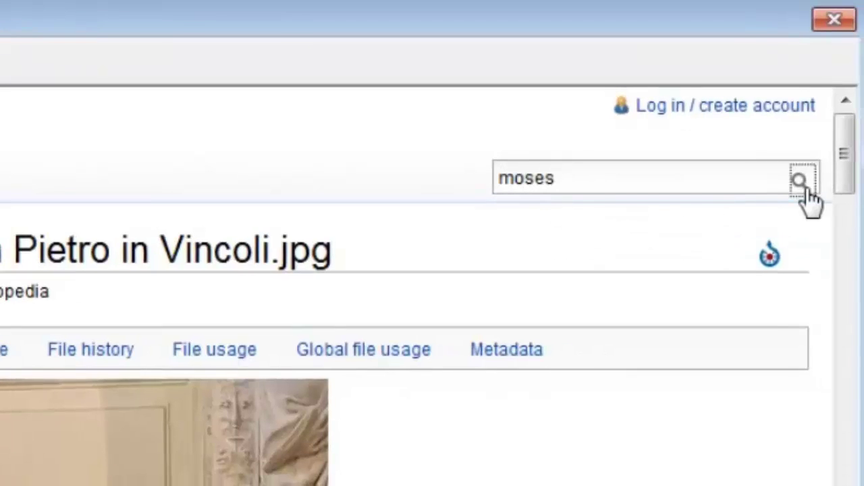
left_click(804, 186)
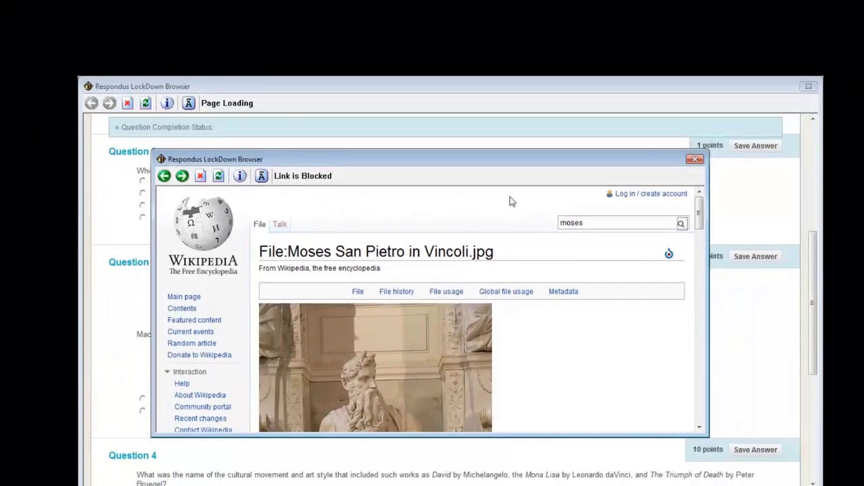
left_click(698, 160)
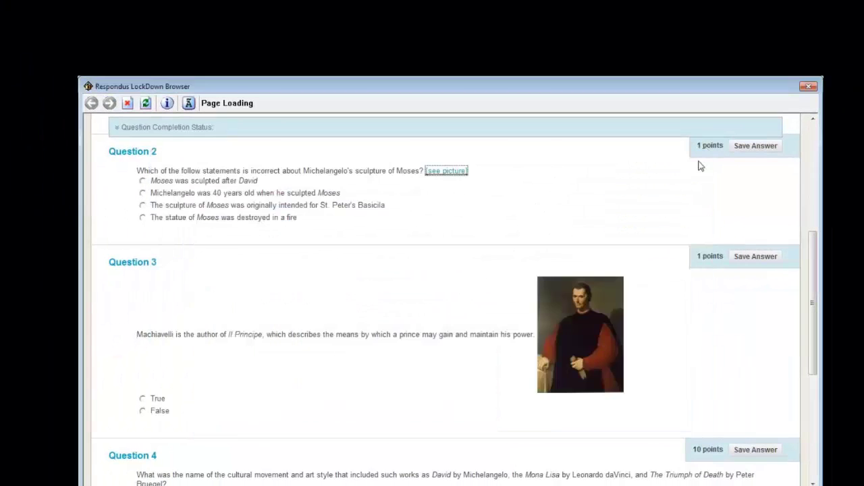
Answer the quiz: Bach, 'destroyed in a fire', True, and 'Renaissance' for Question 4.
scroll(700, 166, "up", 3)
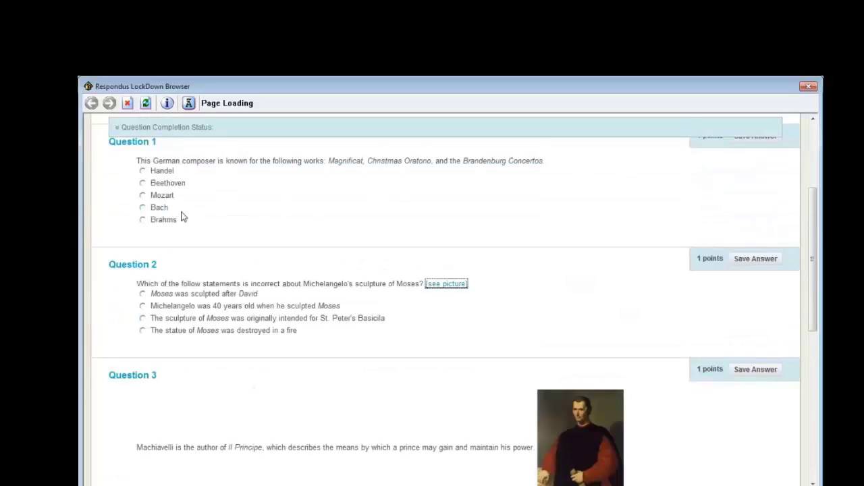
left_click(143, 209)
left_click(143, 332)
scroll(147, 340, "down", 2)
left_click(143, 457)
scroll(143, 459, "down", 3)
left_click(168, 467)
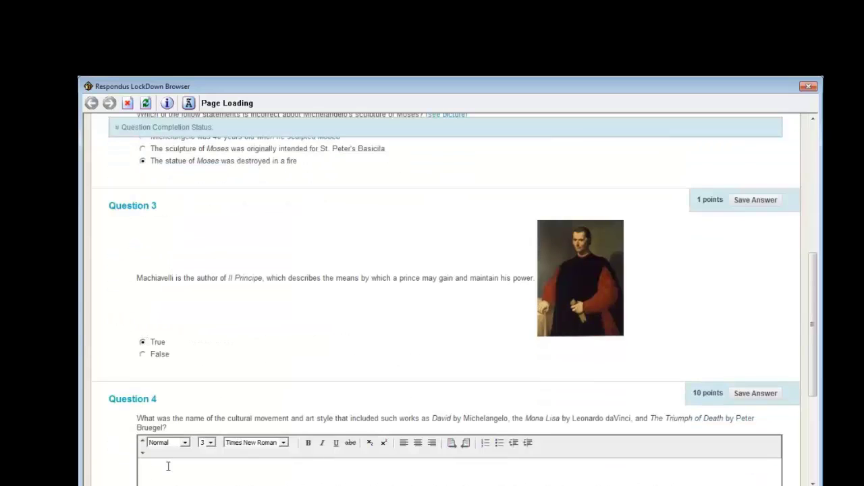
type("Renaissance")
scroll(169, 463, "down", 5)
scroll(170, 463, "down", 2)
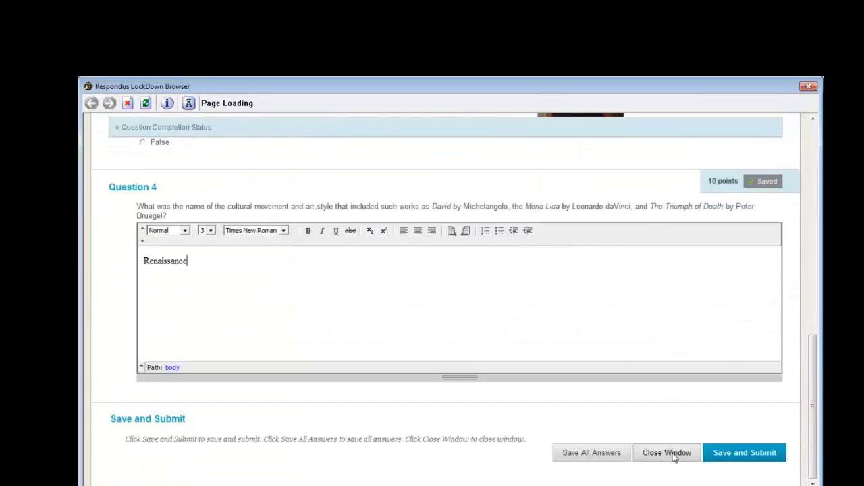
Save and submit the quiz, then exit LockDown Browser to the desktop.
left_click(736, 458)
left_click(513, 330)
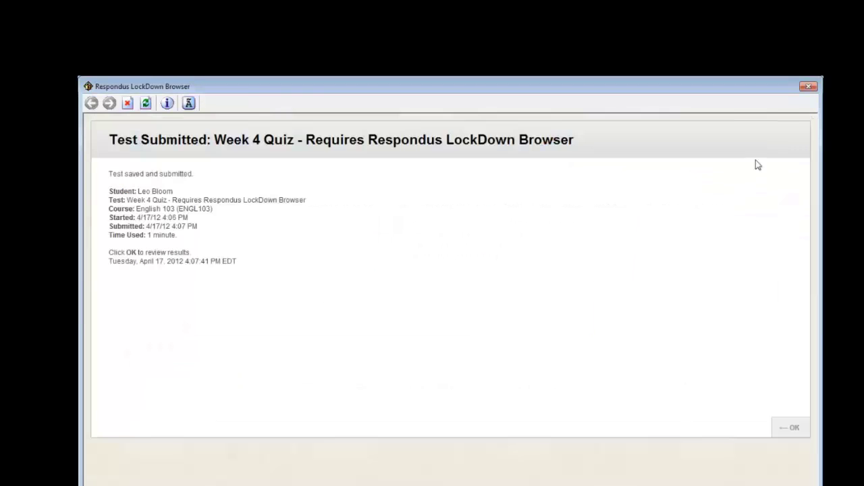
left_click(809, 87)
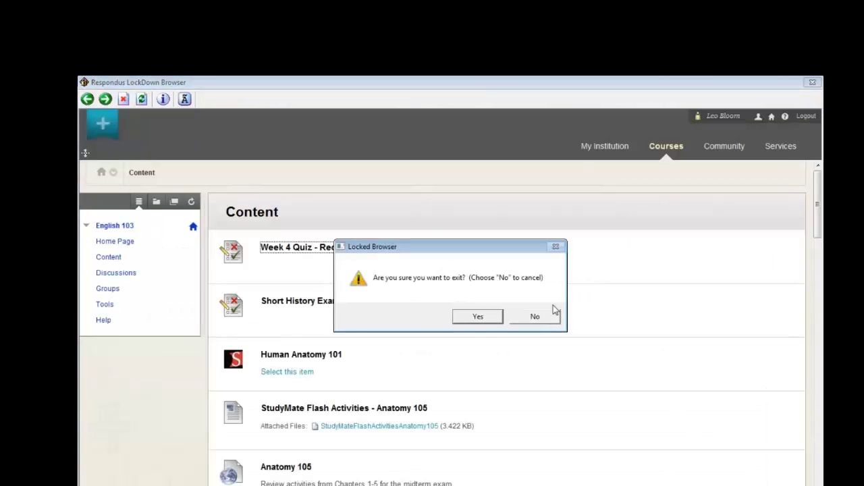
left_click(478, 317)
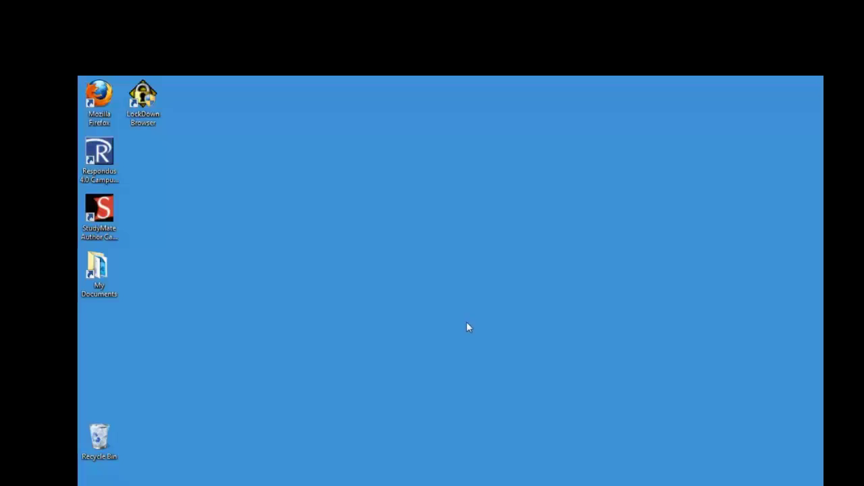